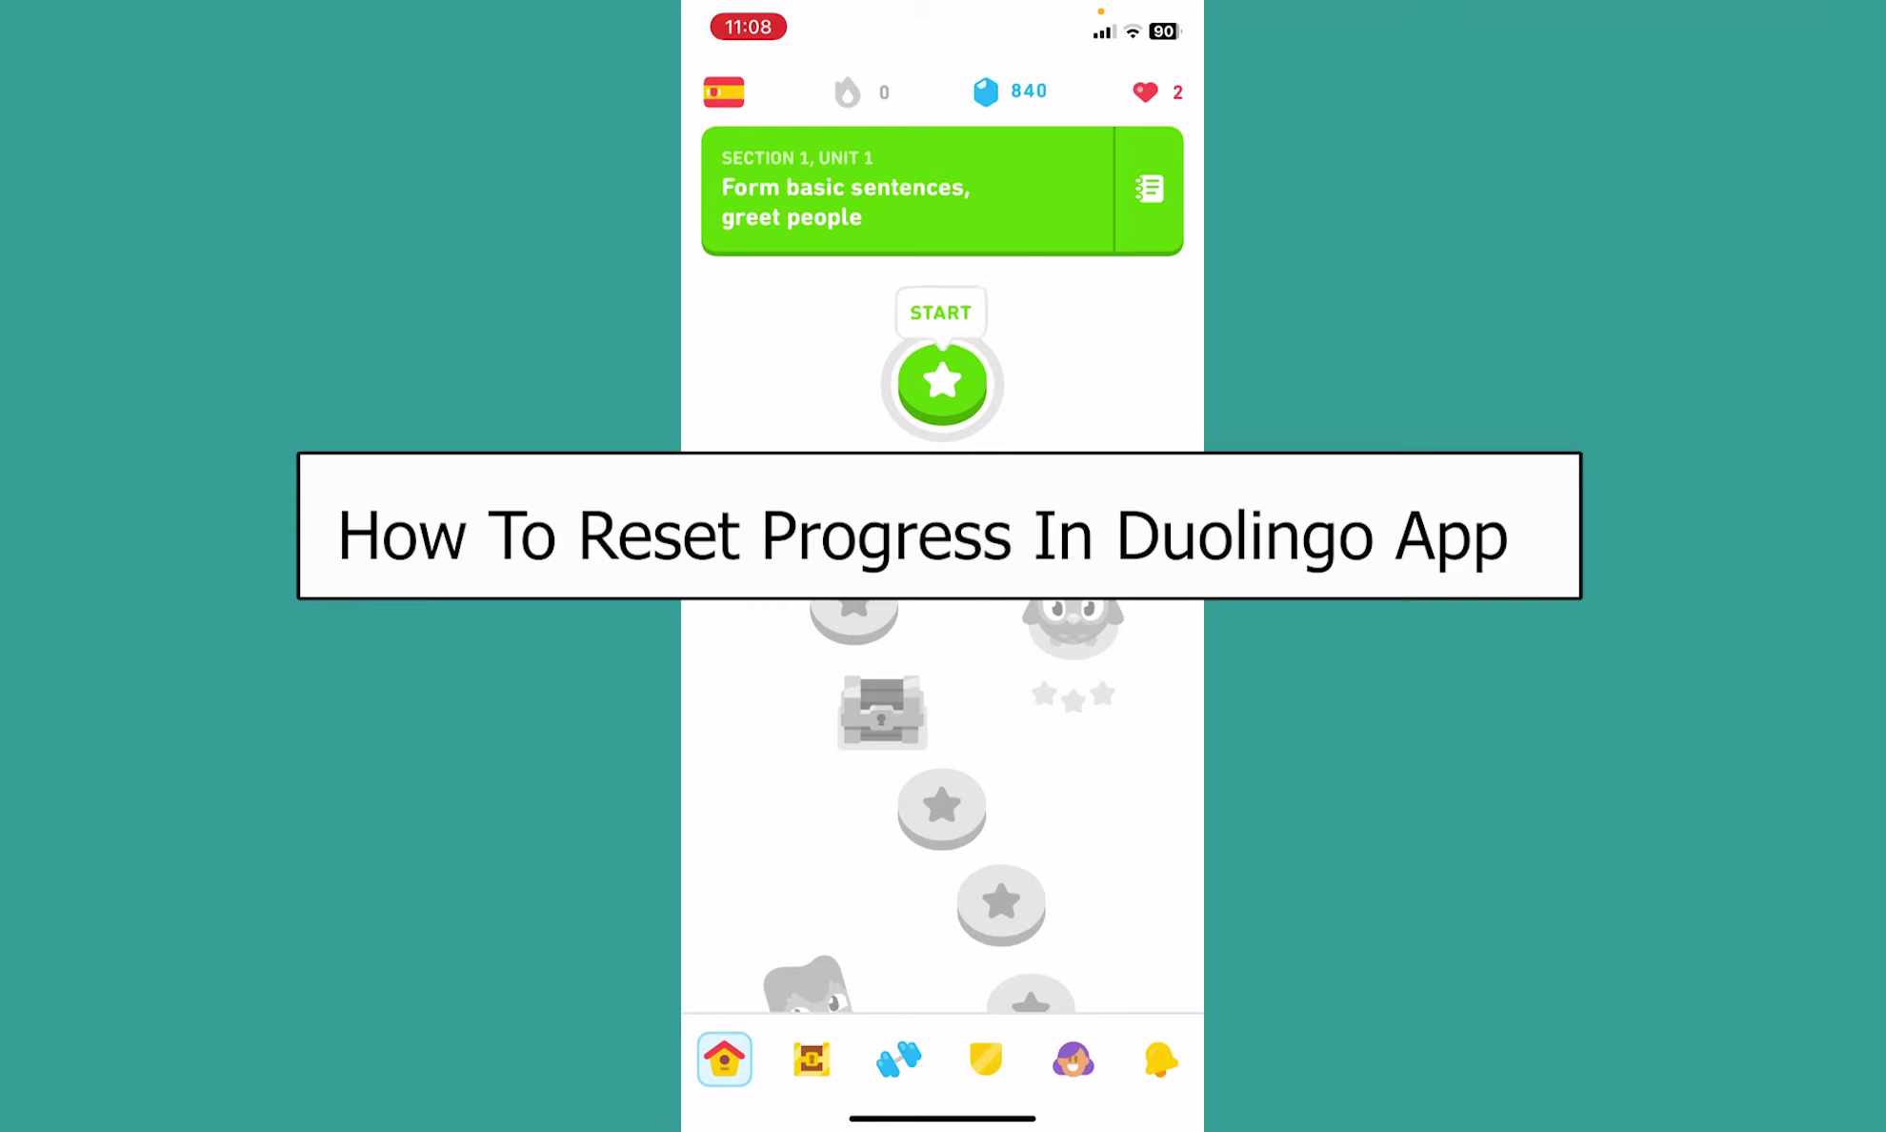
{"action": "scroll", "coordinate": [943, 737], "scroll_direction": "down", "scroll_amount": 3}
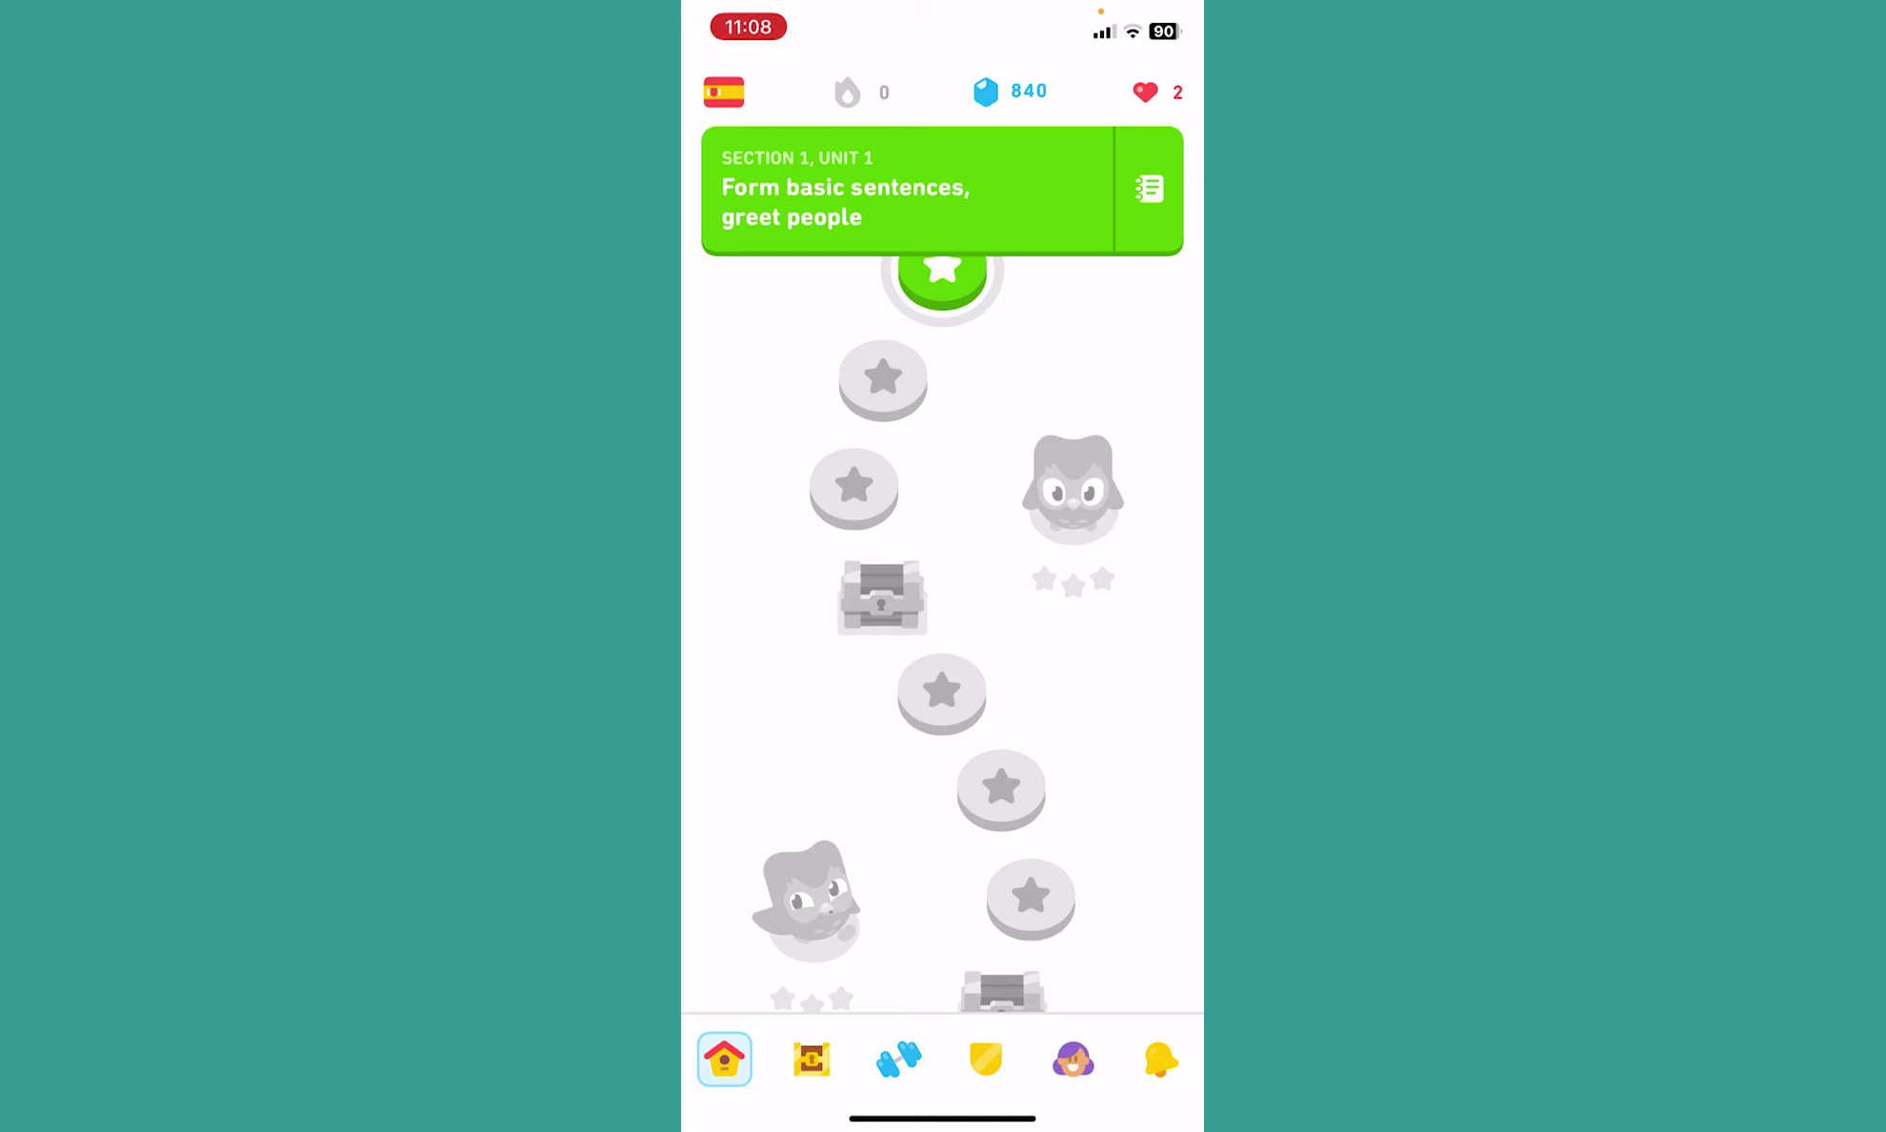
Open the Courses page in profile settings, which lists Spanish and Japanese.
{"action": "left_click", "coordinate": [1074, 1061]}
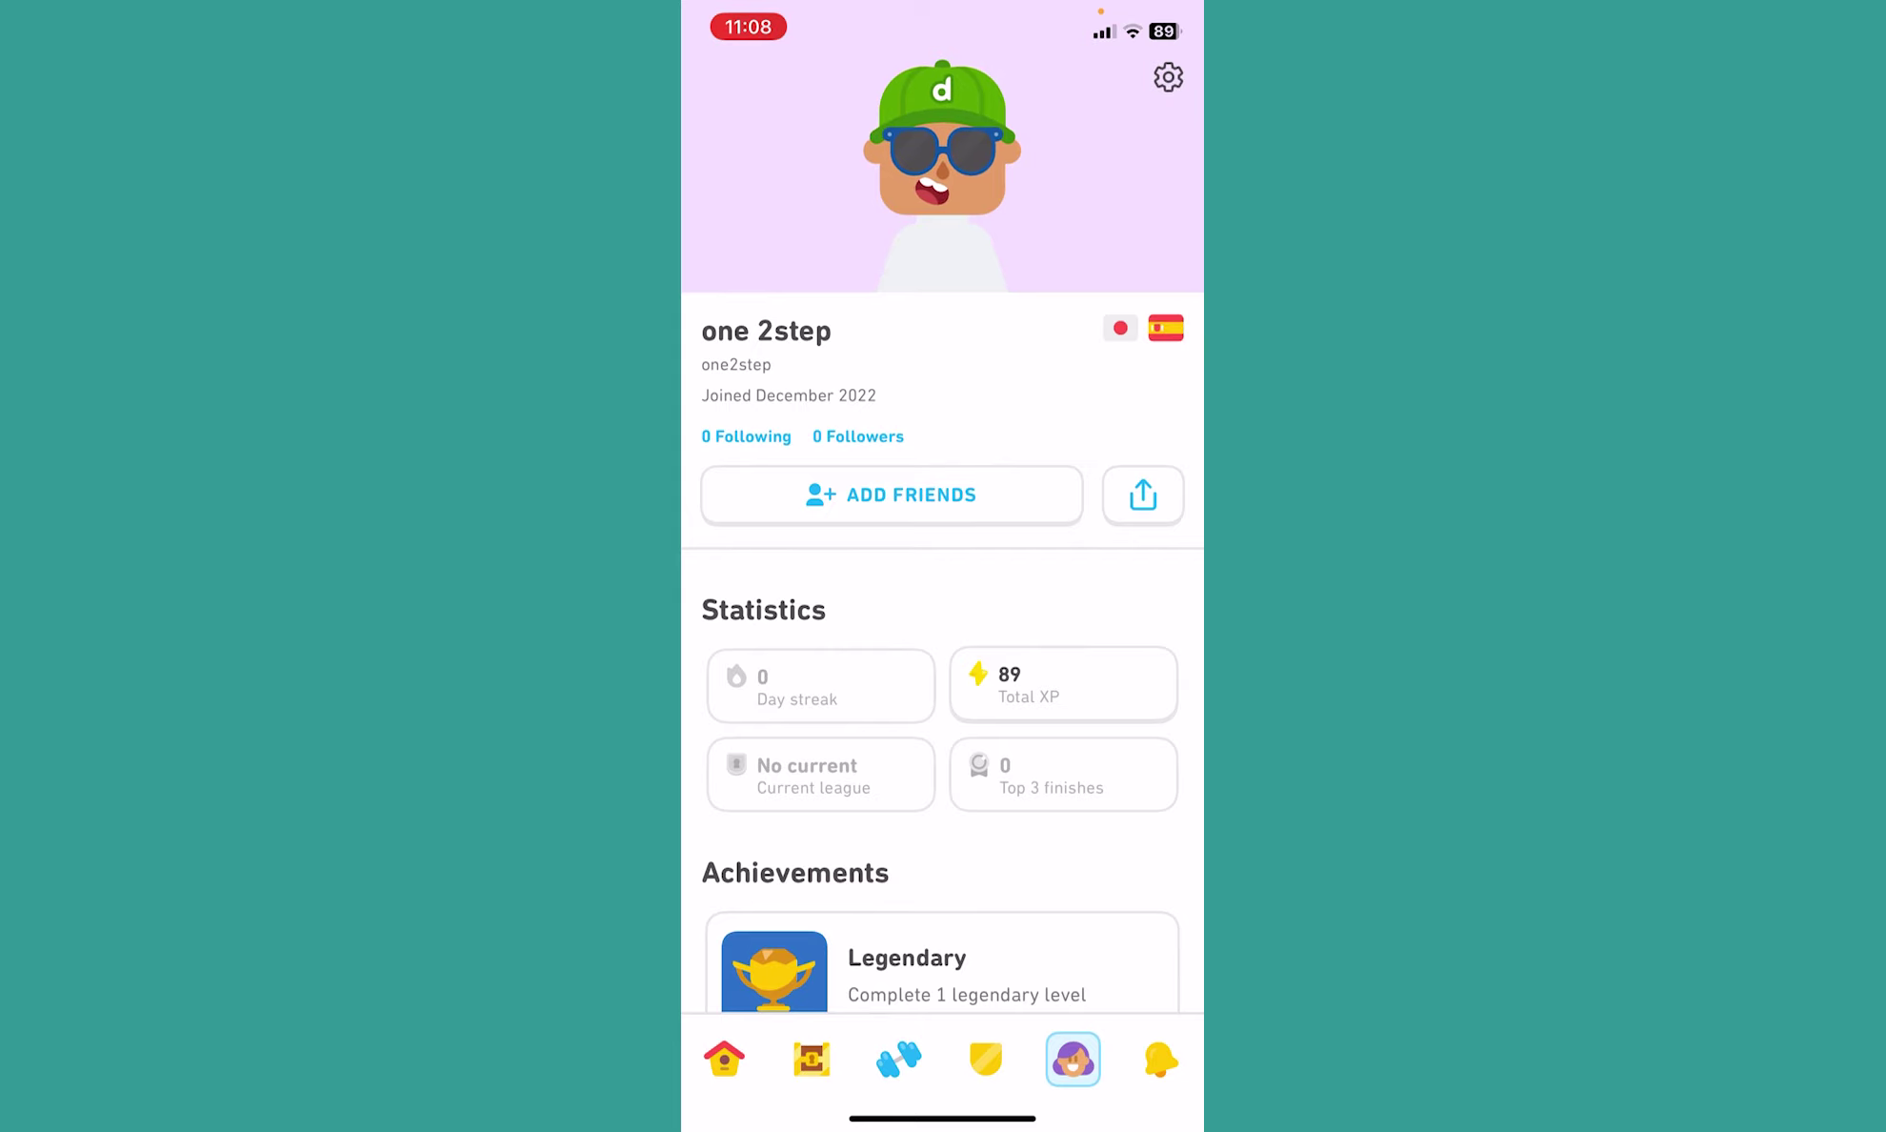
{"action": "left_click", "coordinate": [1167, 77]}
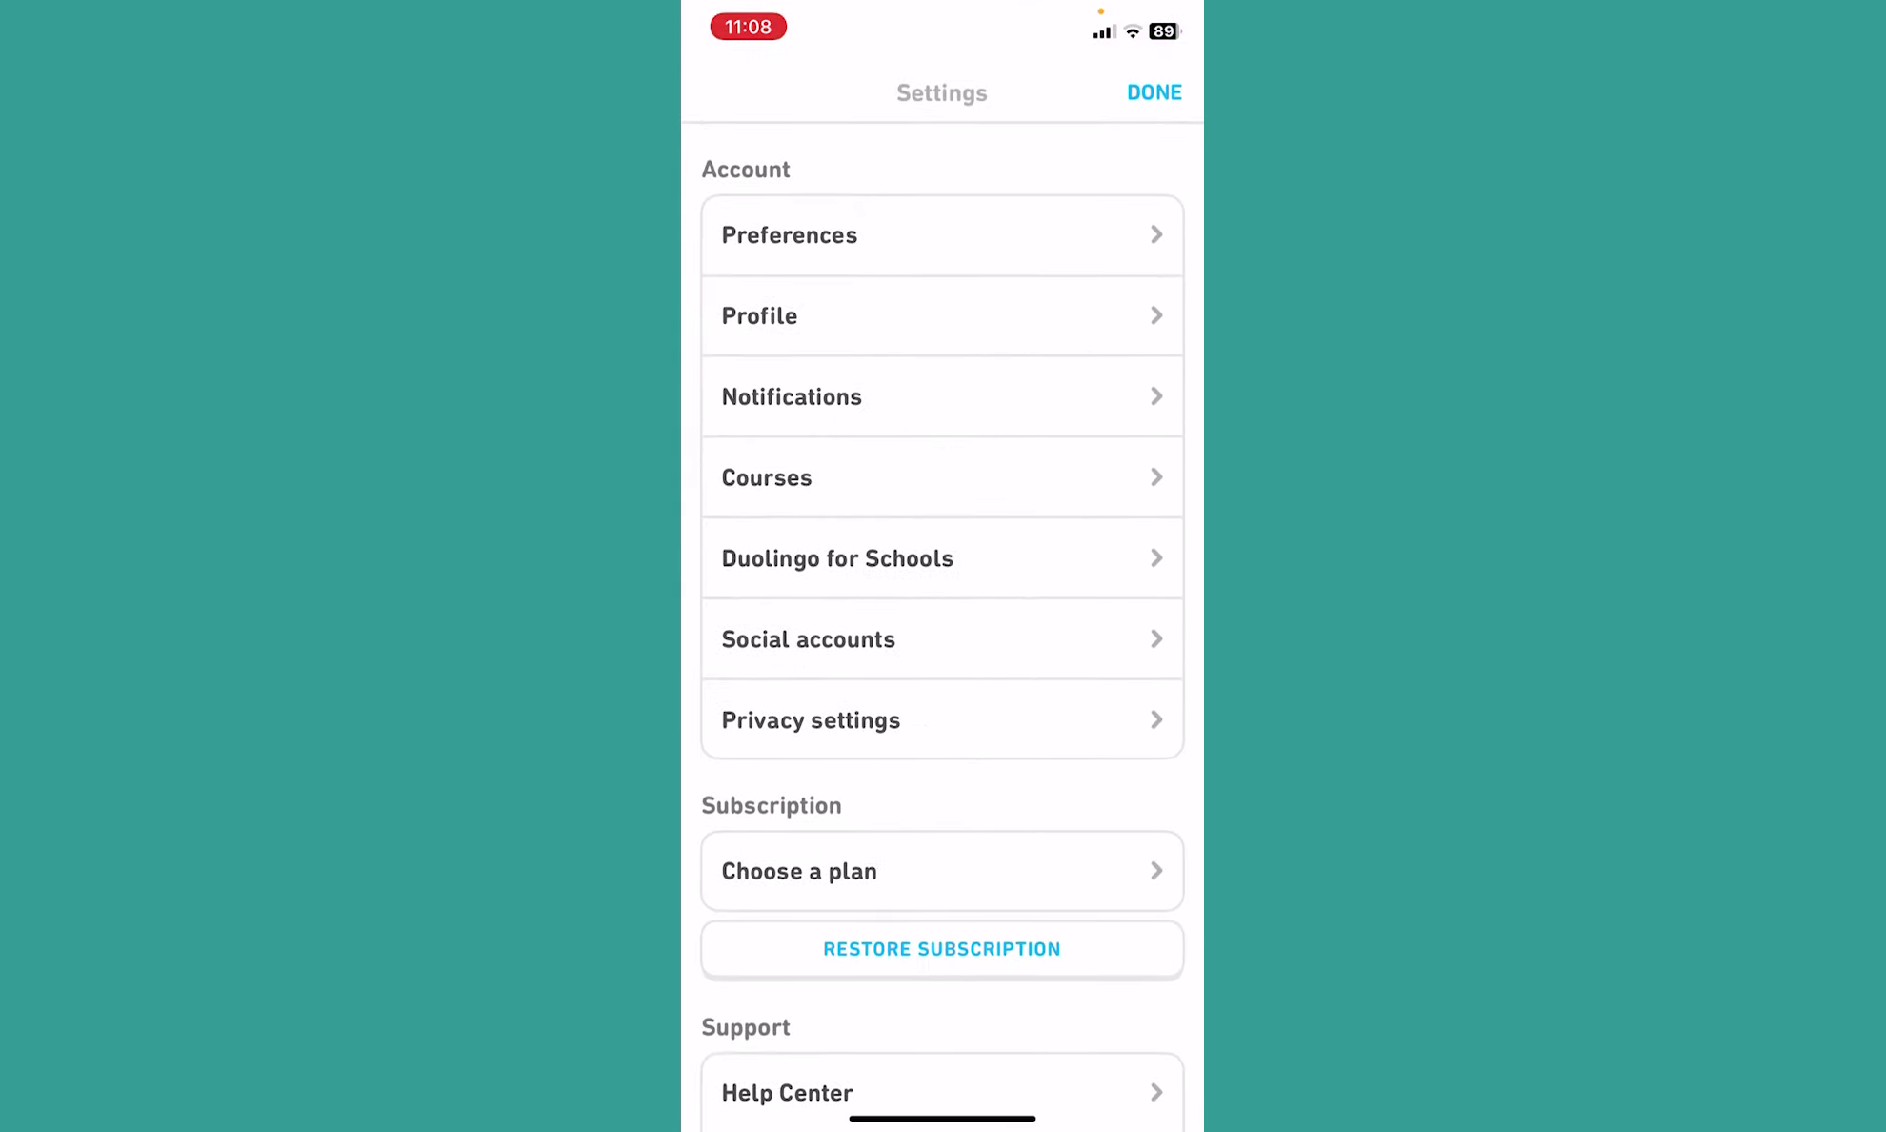
{"action": "left_click", "coordinate": [766, 478]}
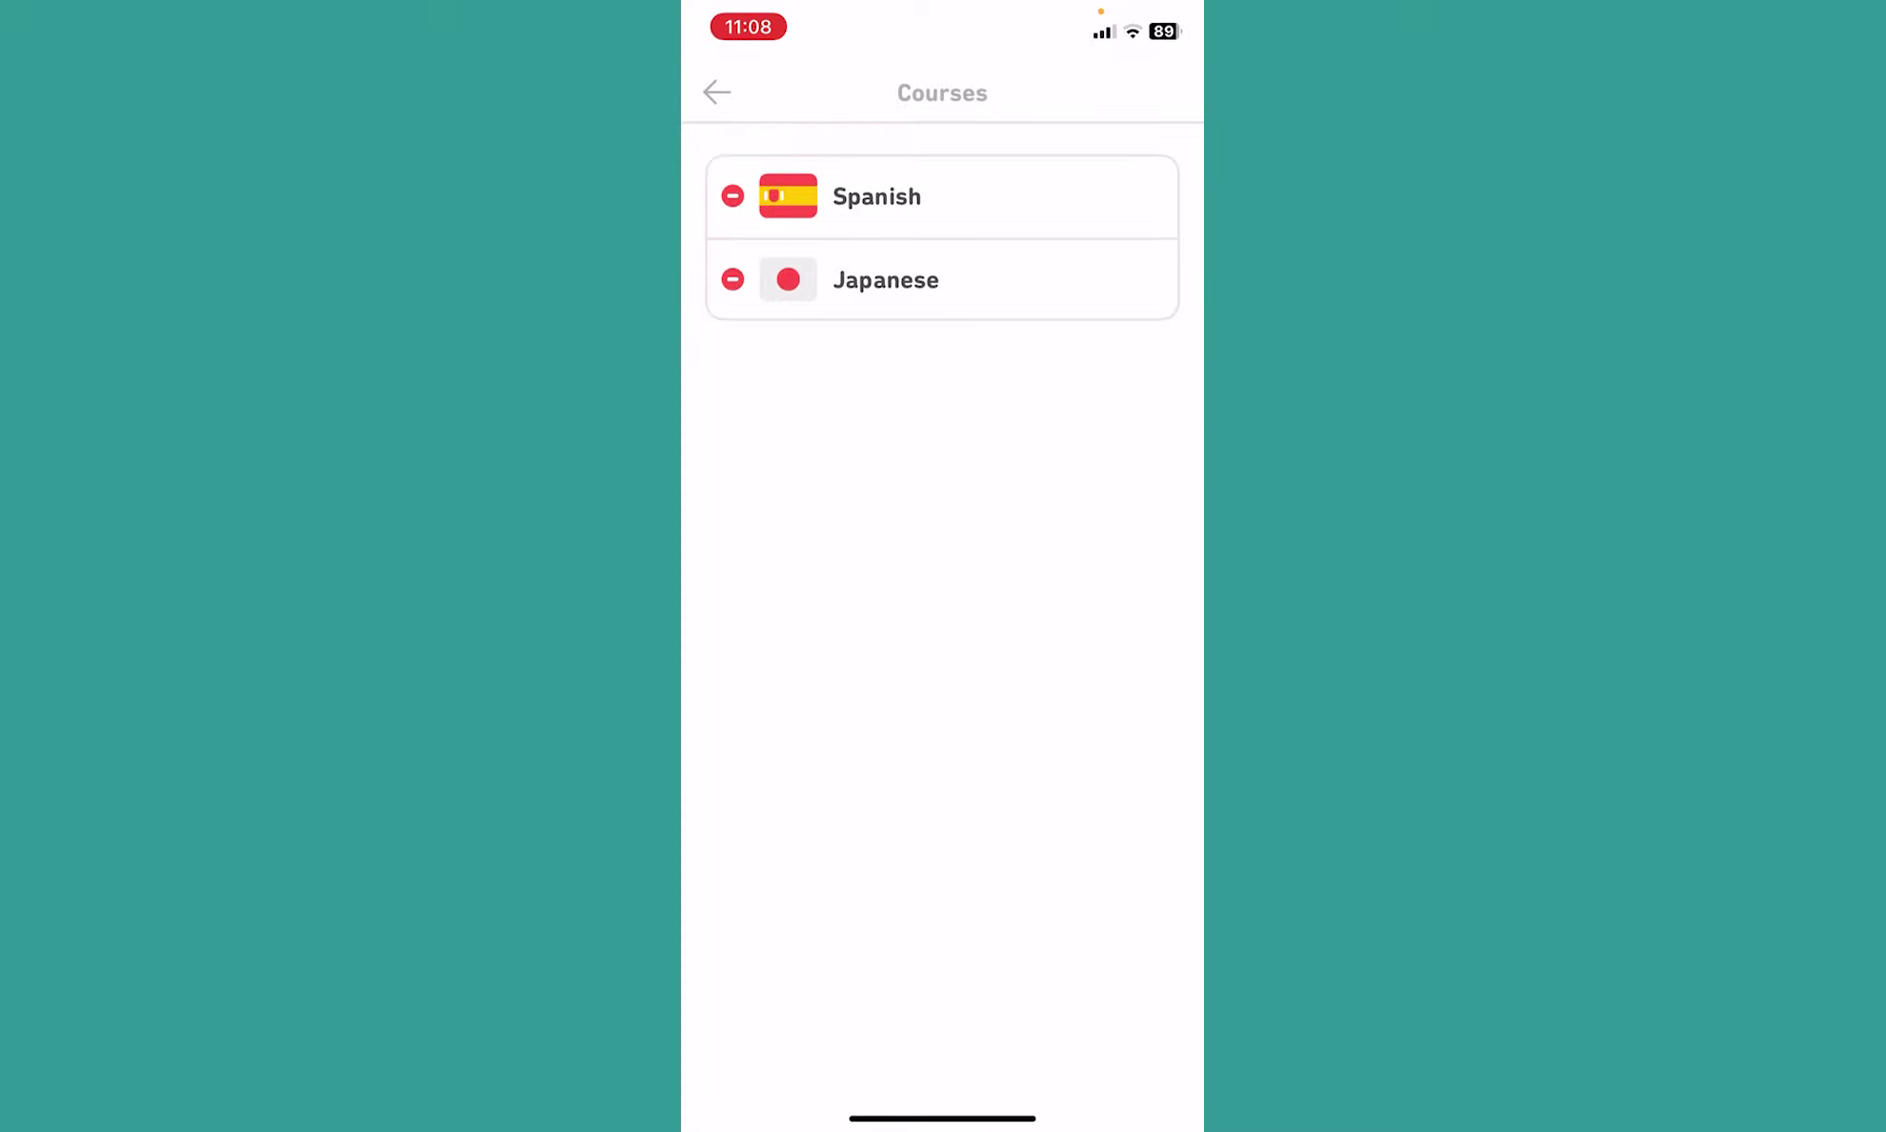
Remove Spanish and all its progress, keeping Japanese, and go back to Settings.
{"action": "left_click", "coordinate": [734, 196]}
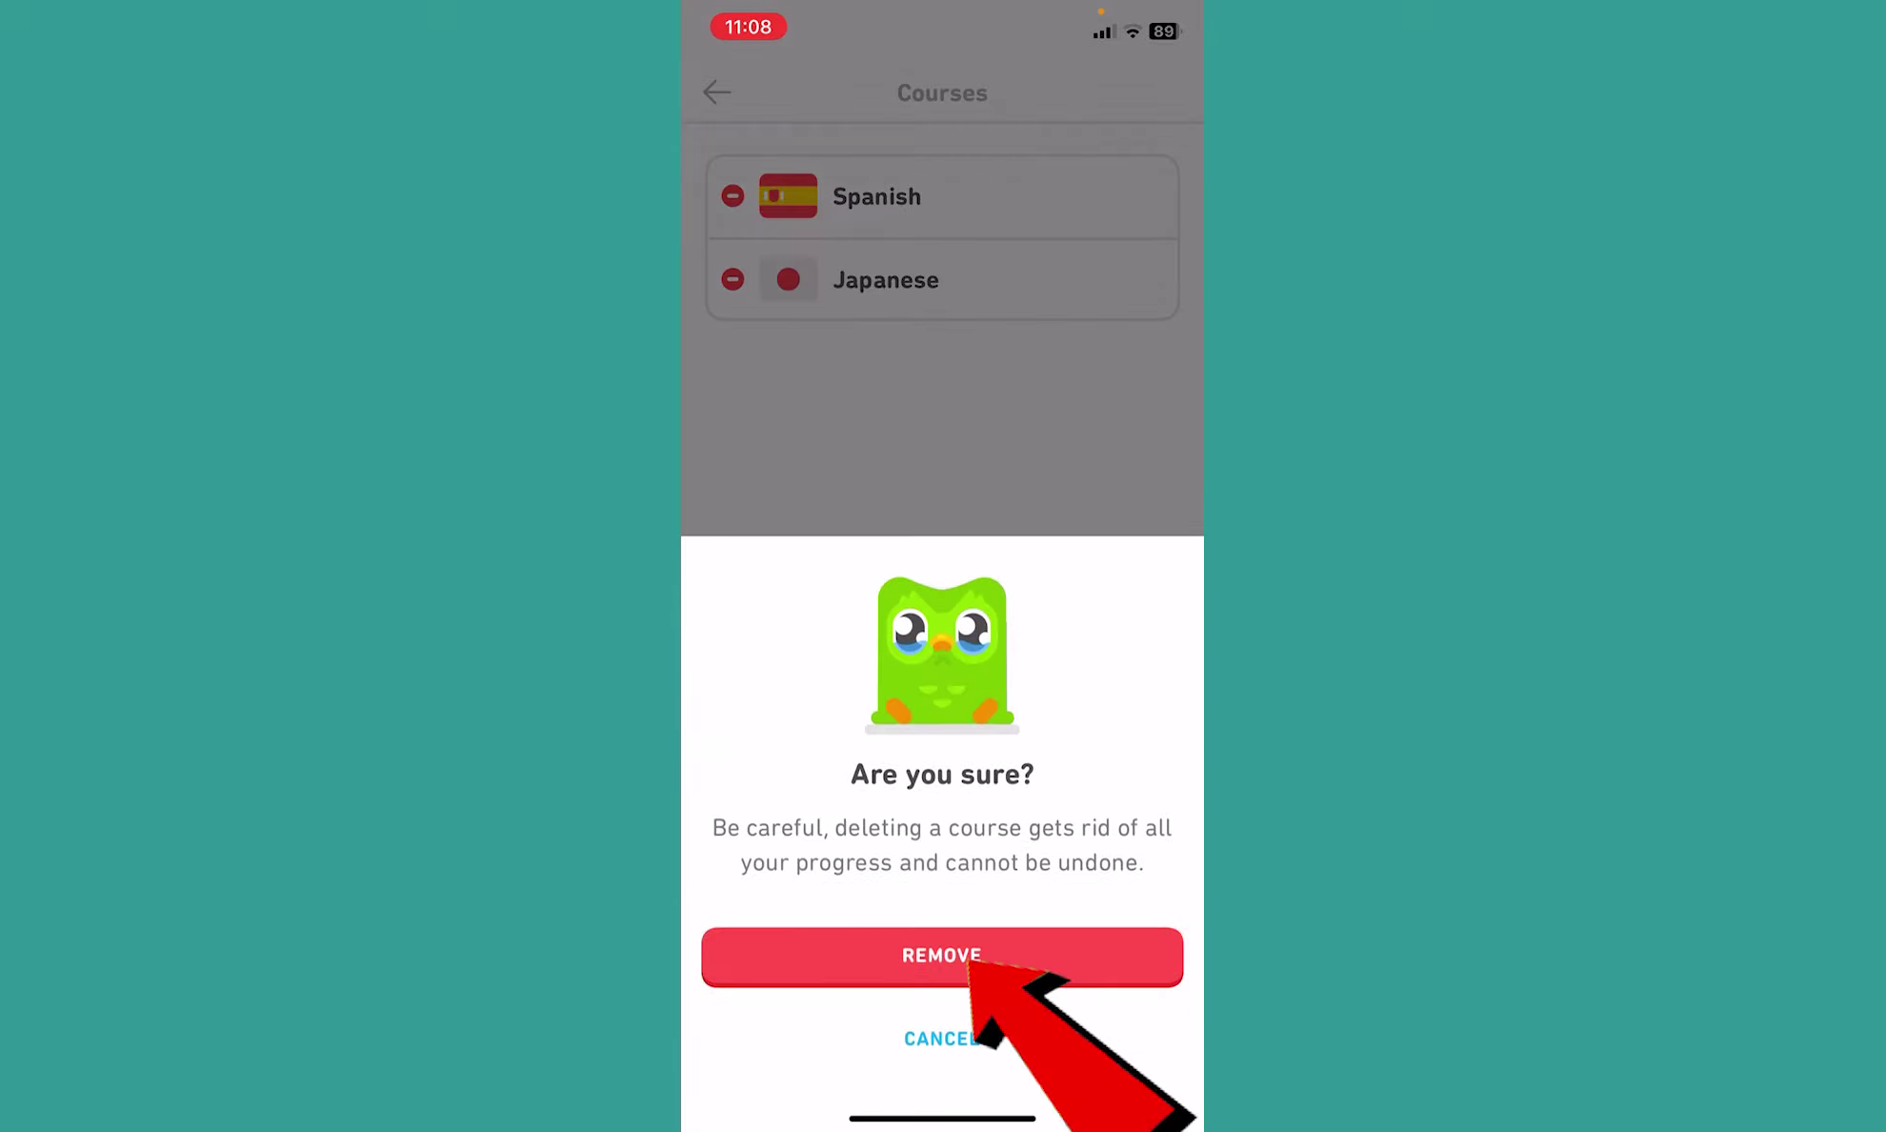
{"action": "left_click", "coordinate": [941, 955]}
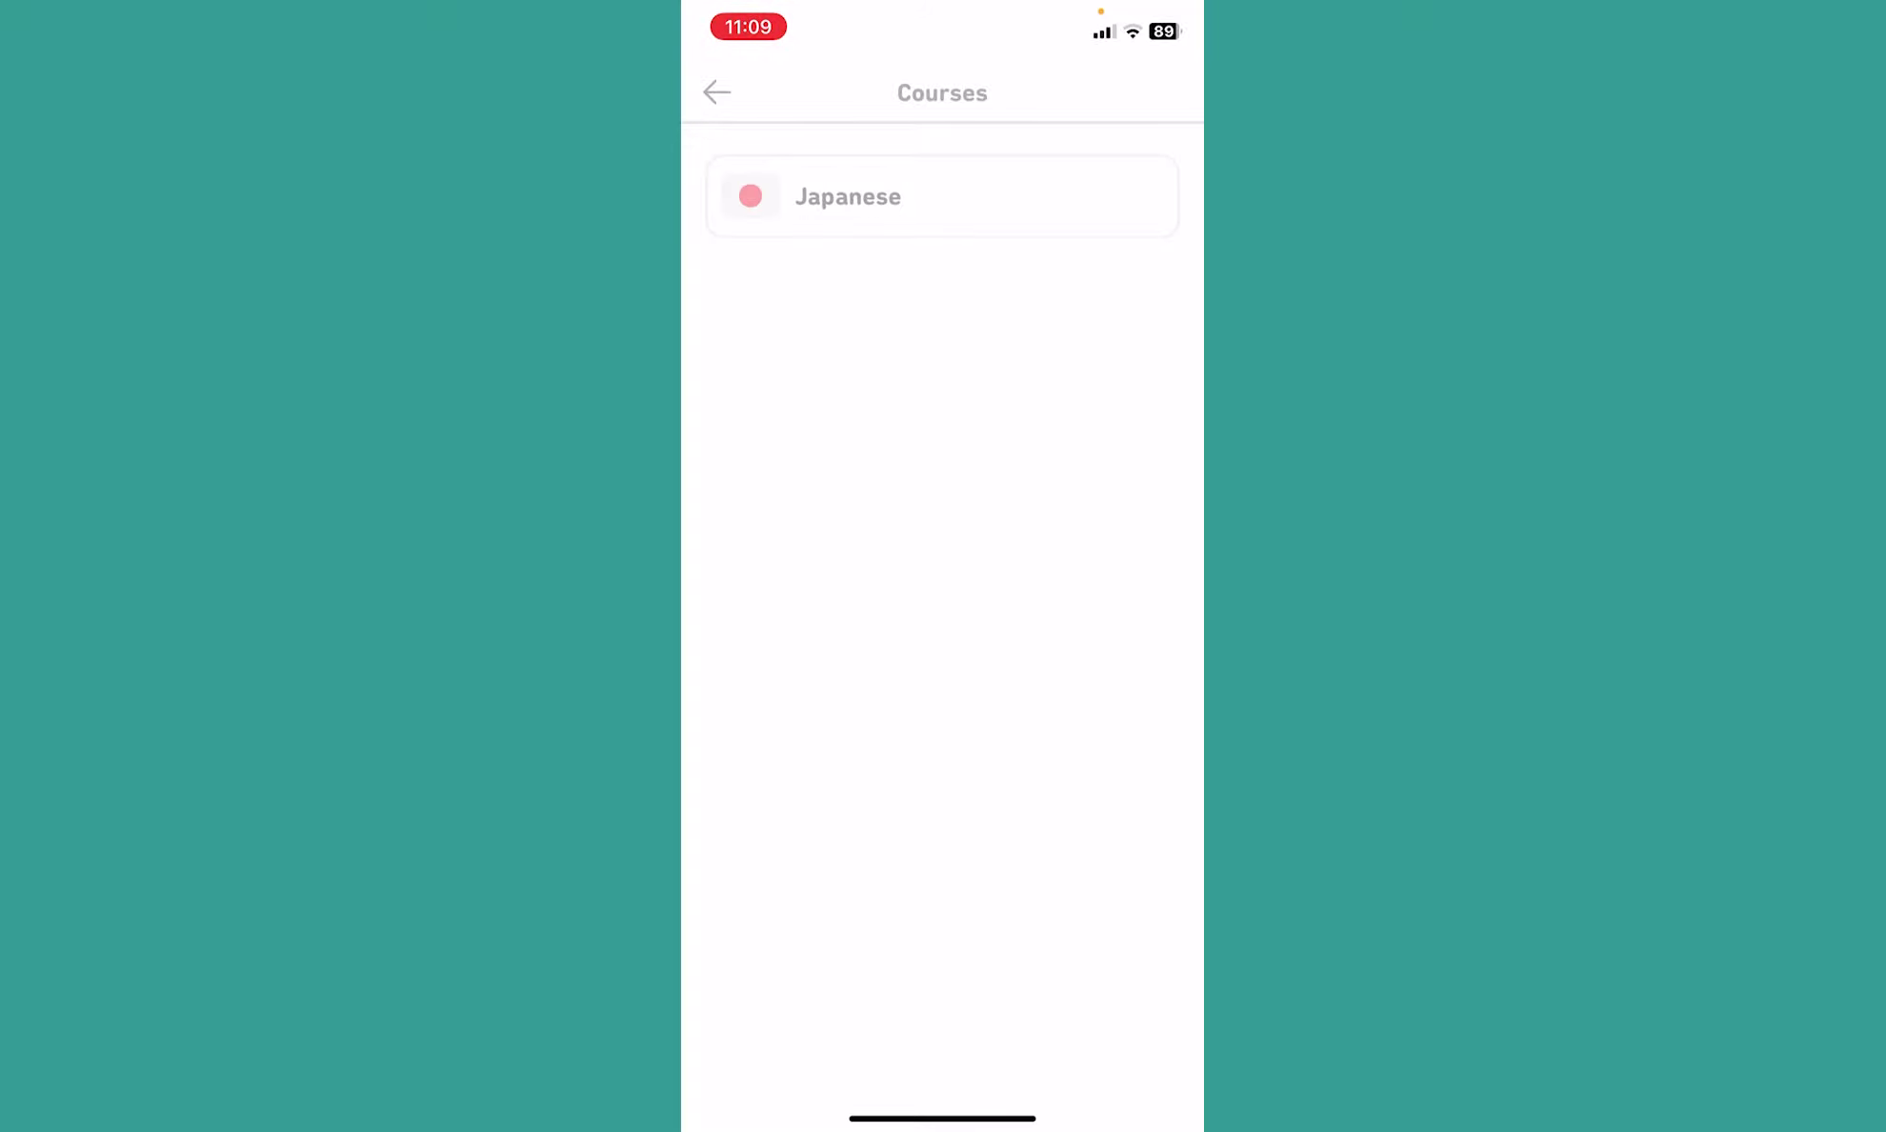
{"action": "left_click", "coordinate": [716, 91]}
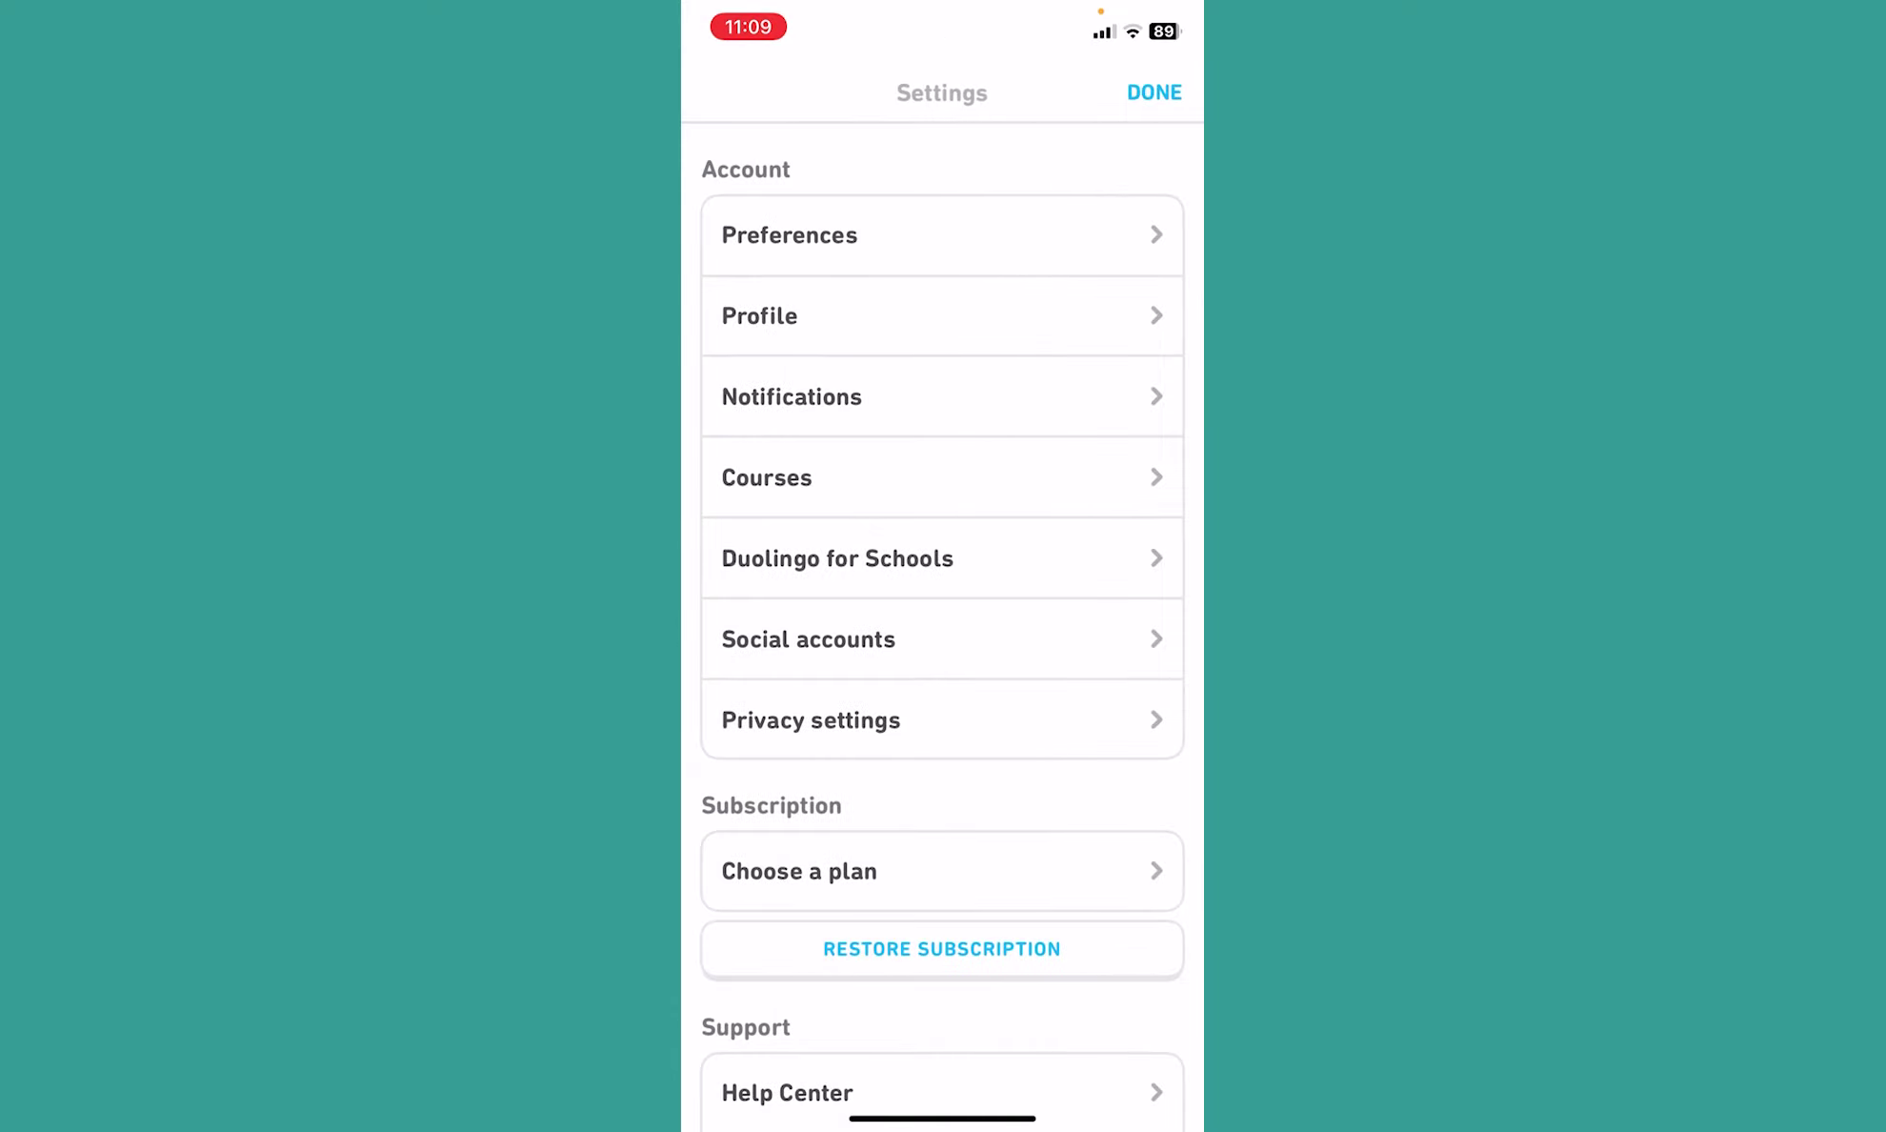
Leave settings and add Spanish as a new course from the course switcher.
{"action": "left_click", "coordinate": [1153, 91]}
{"action": "left_click", "coordinate": [724, 1058]}
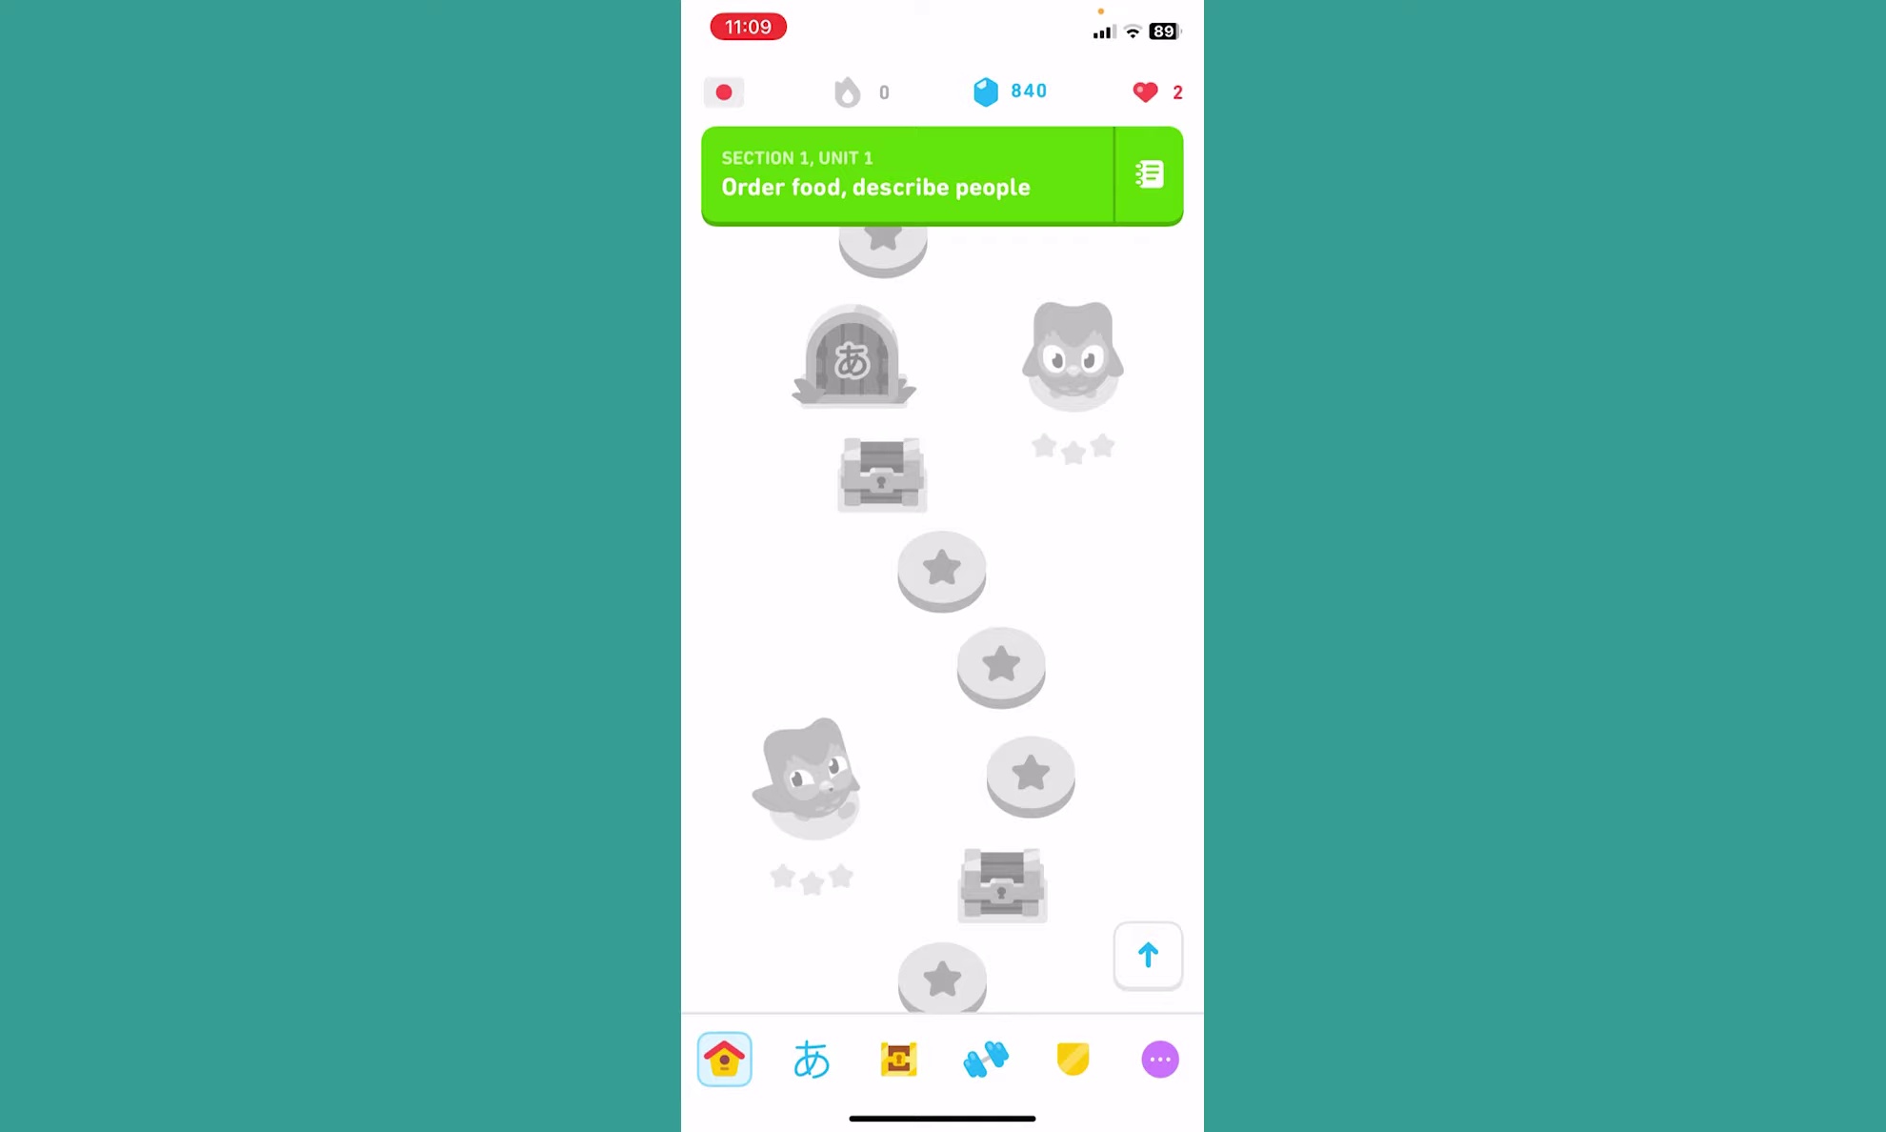
{"action": "left_click", "coordinate": [724, 91]}
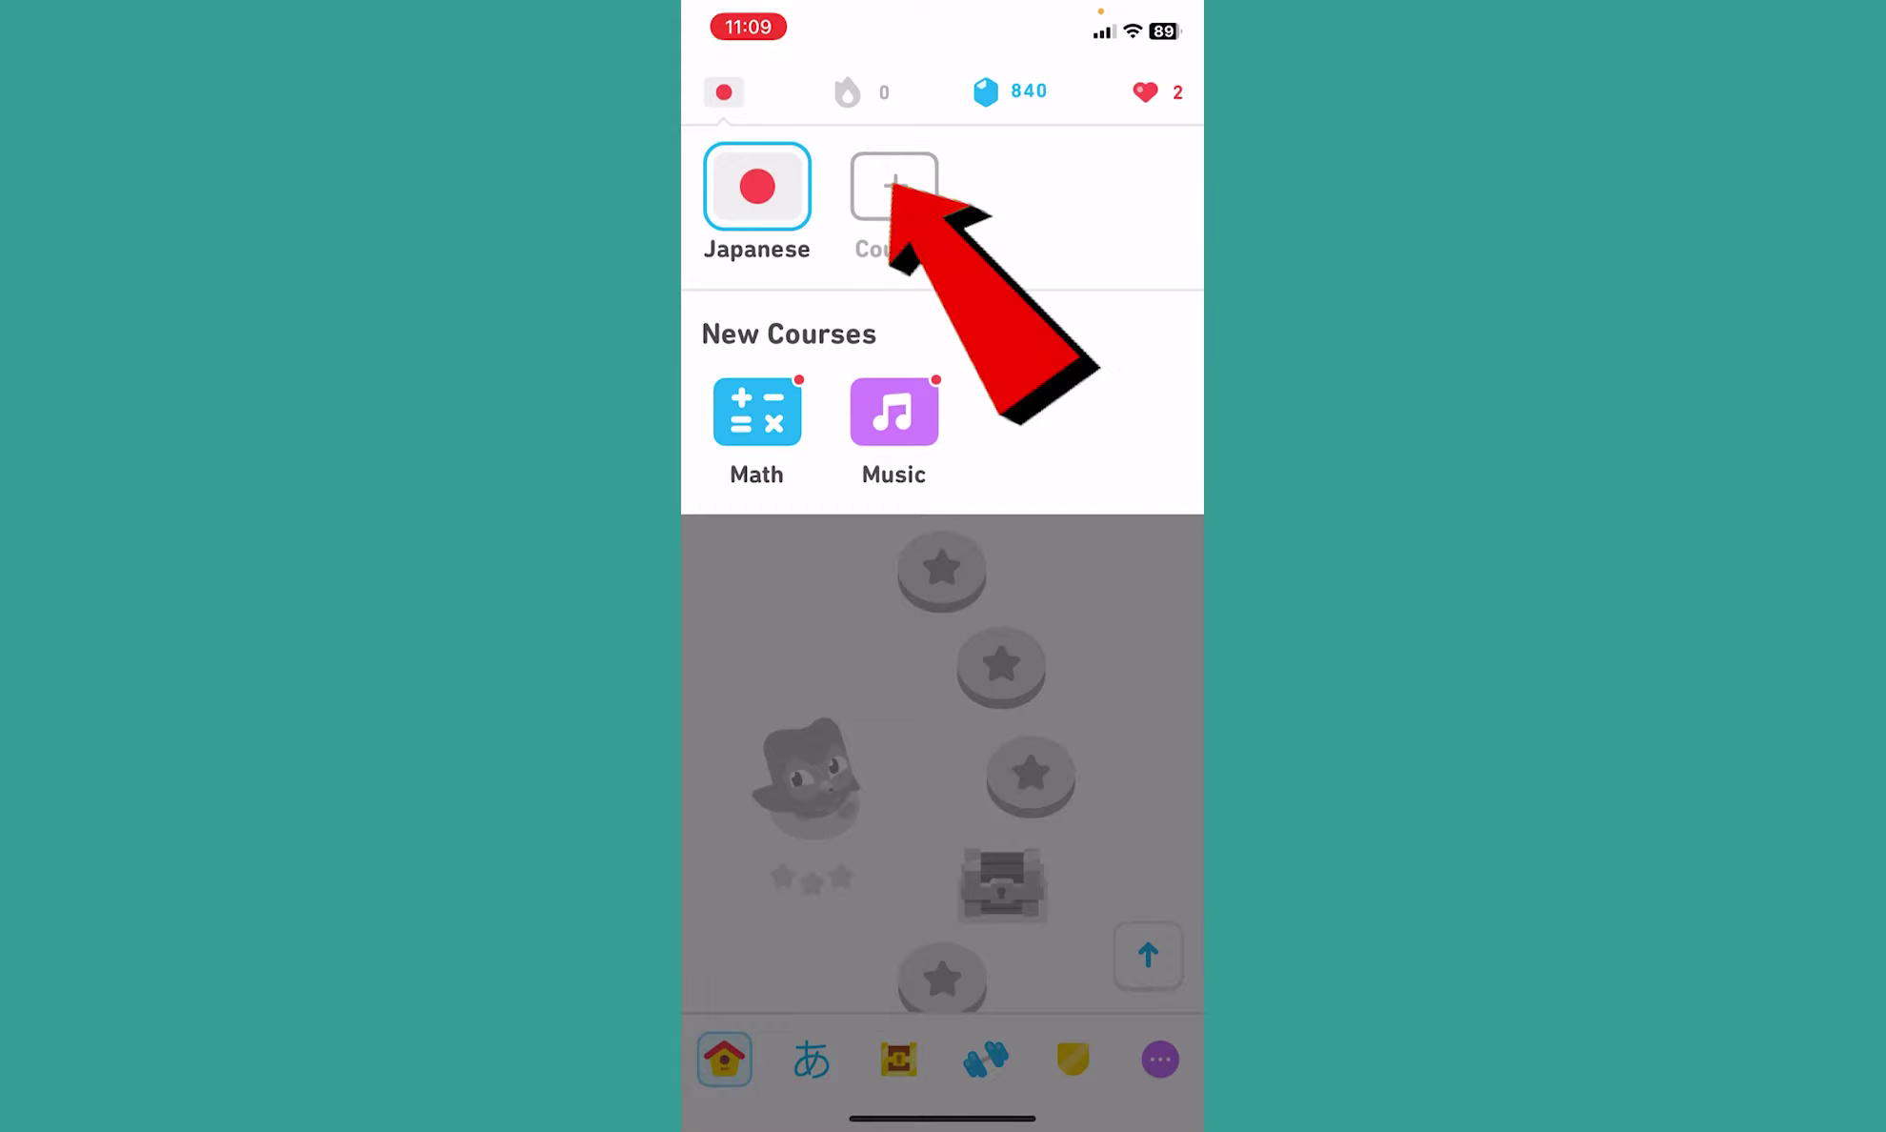
{"action": "left_click", "coordinate": [894, 189]}
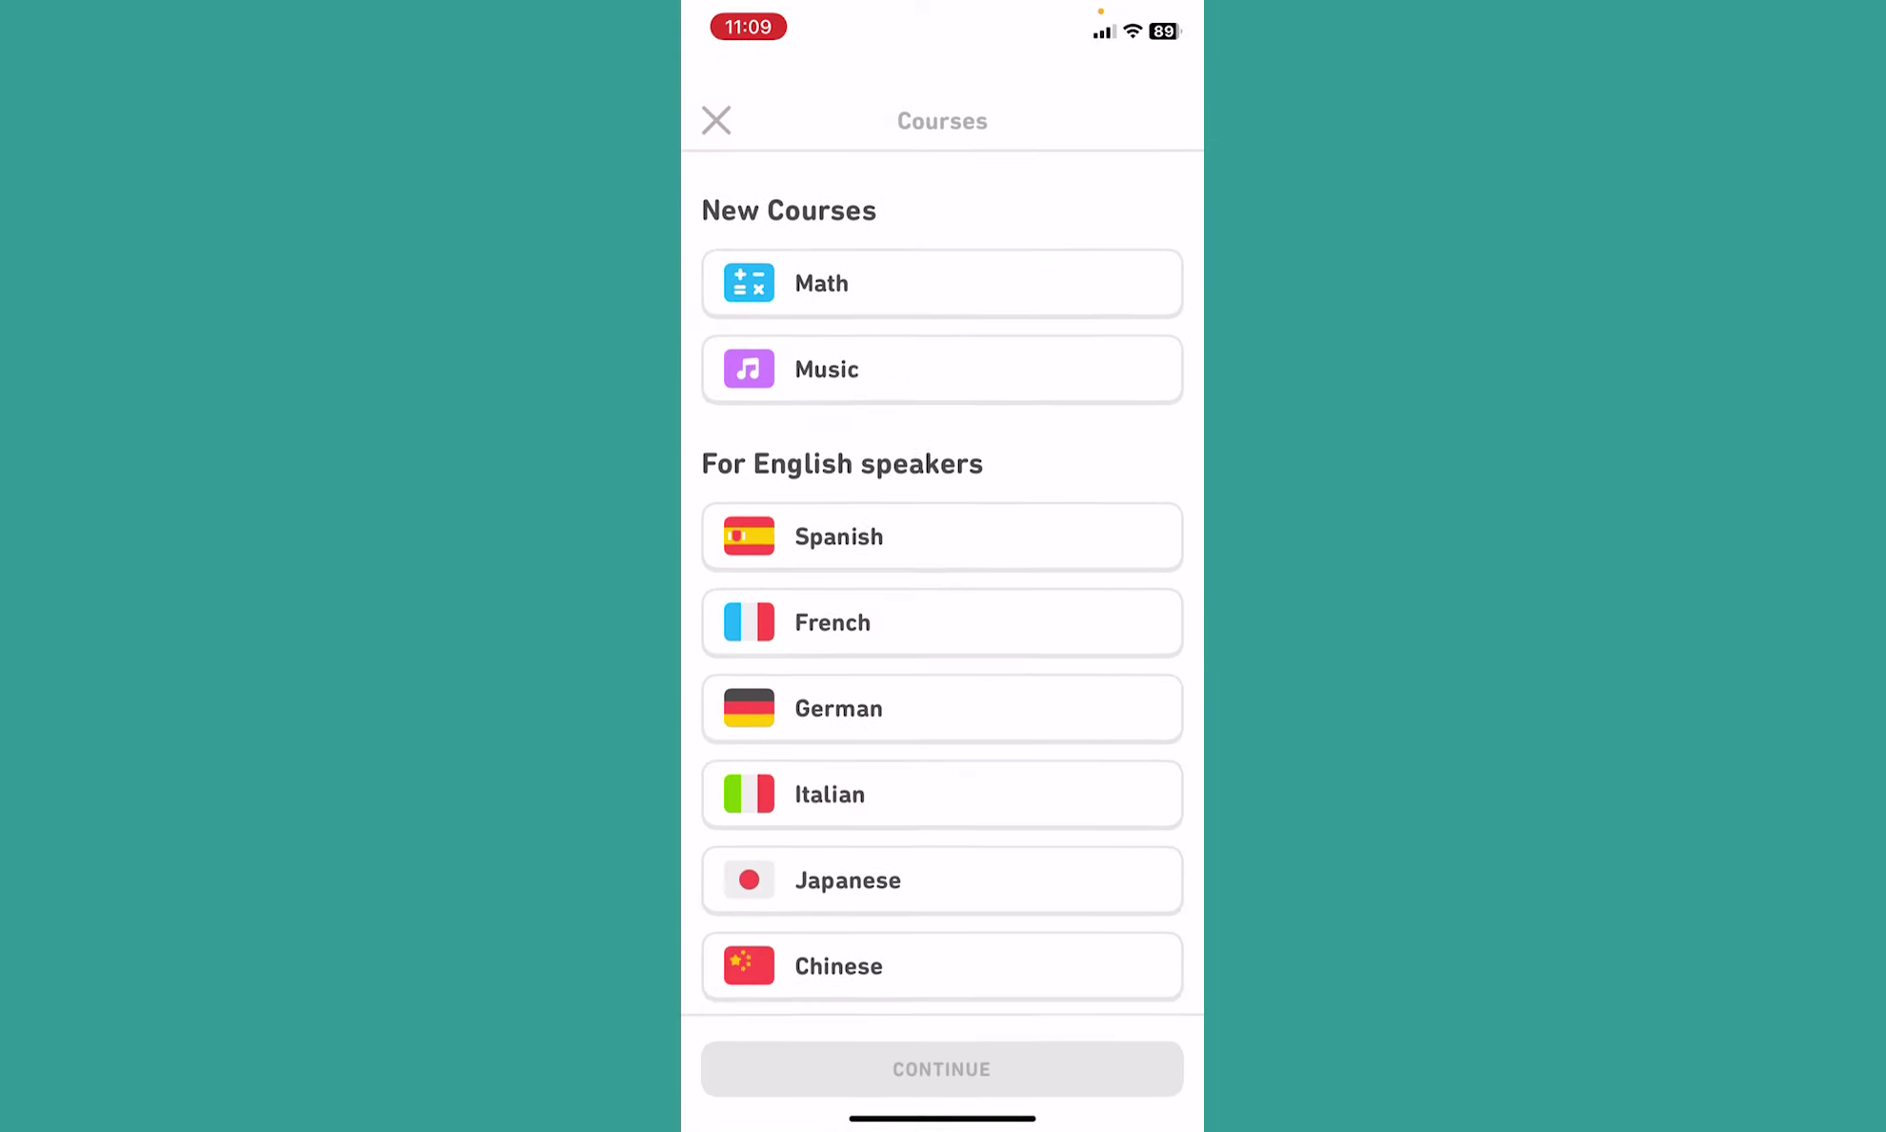
{"action": "left_click", "coordinate": [838, 510]}
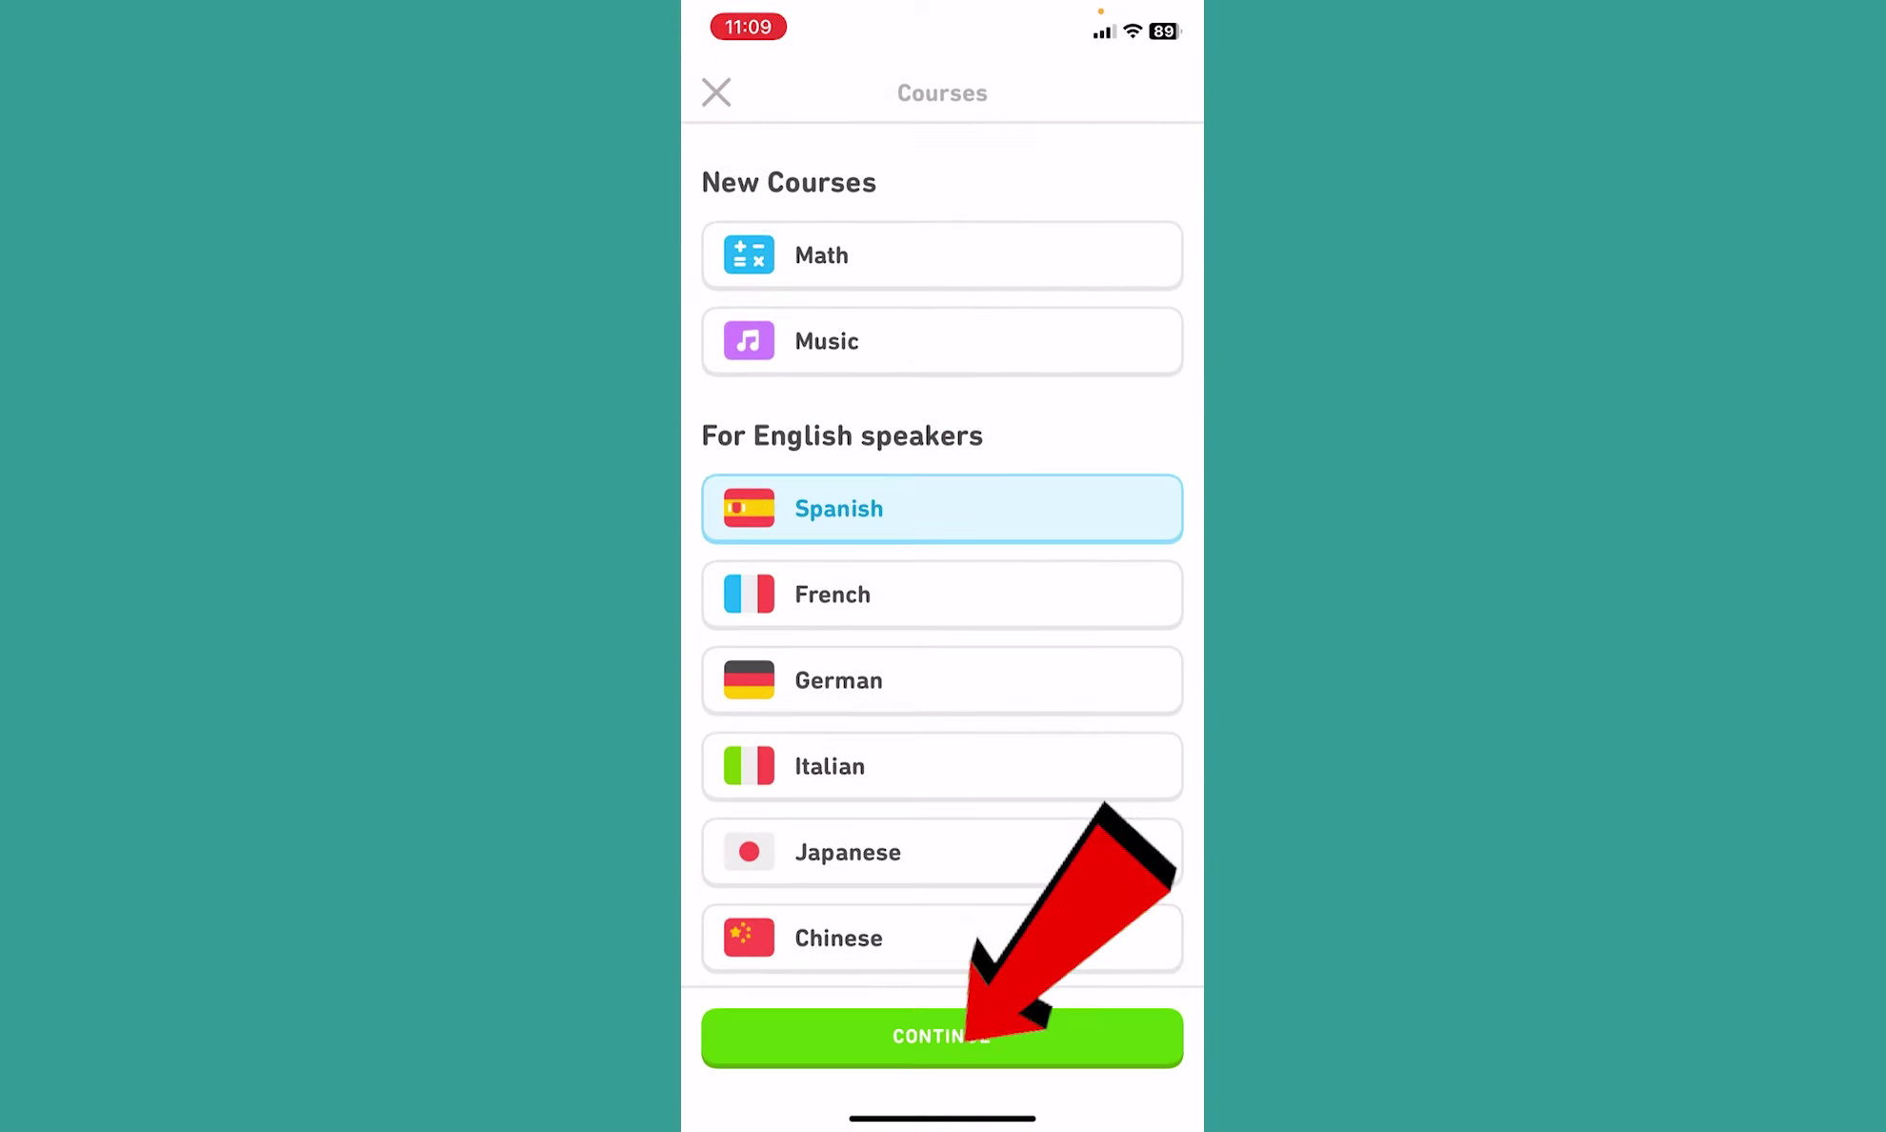
{"action": "left_click", "coordinate": [942, 1038]}
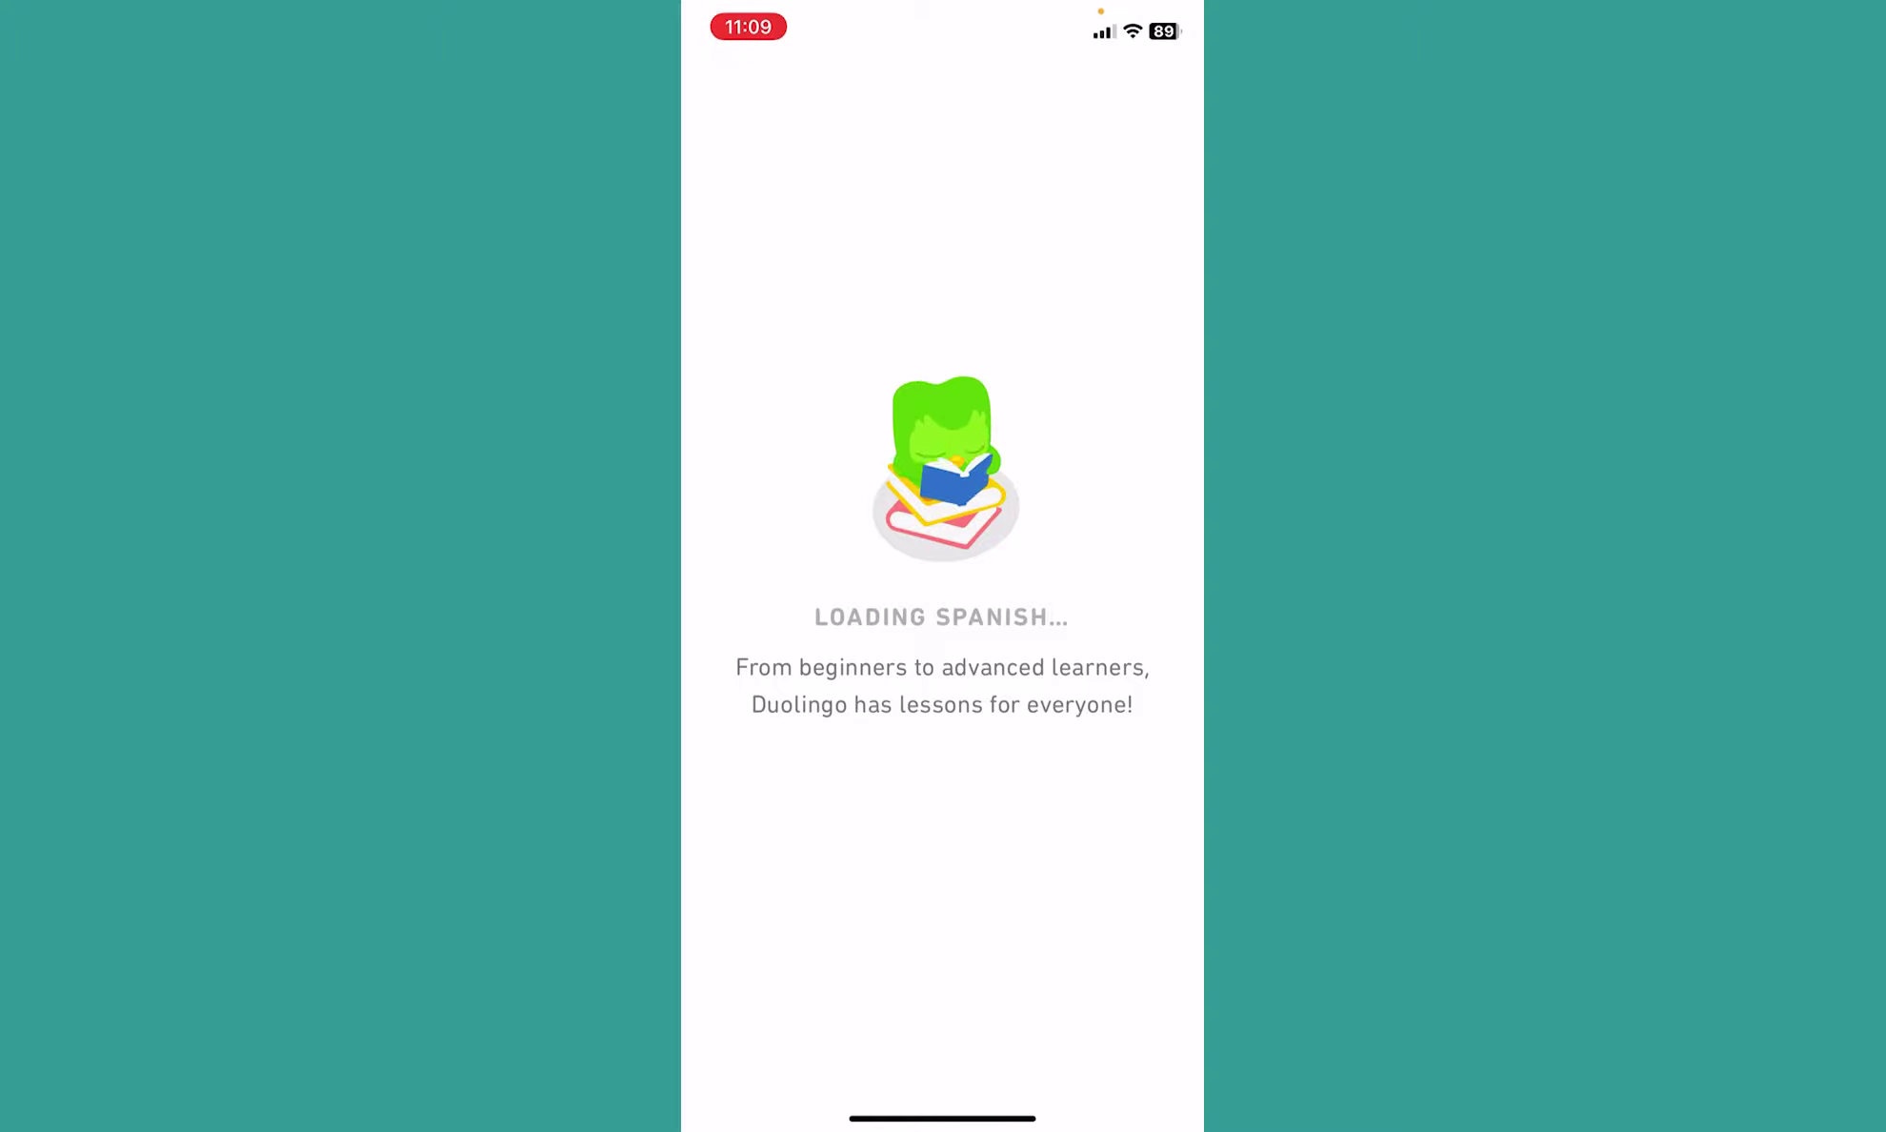